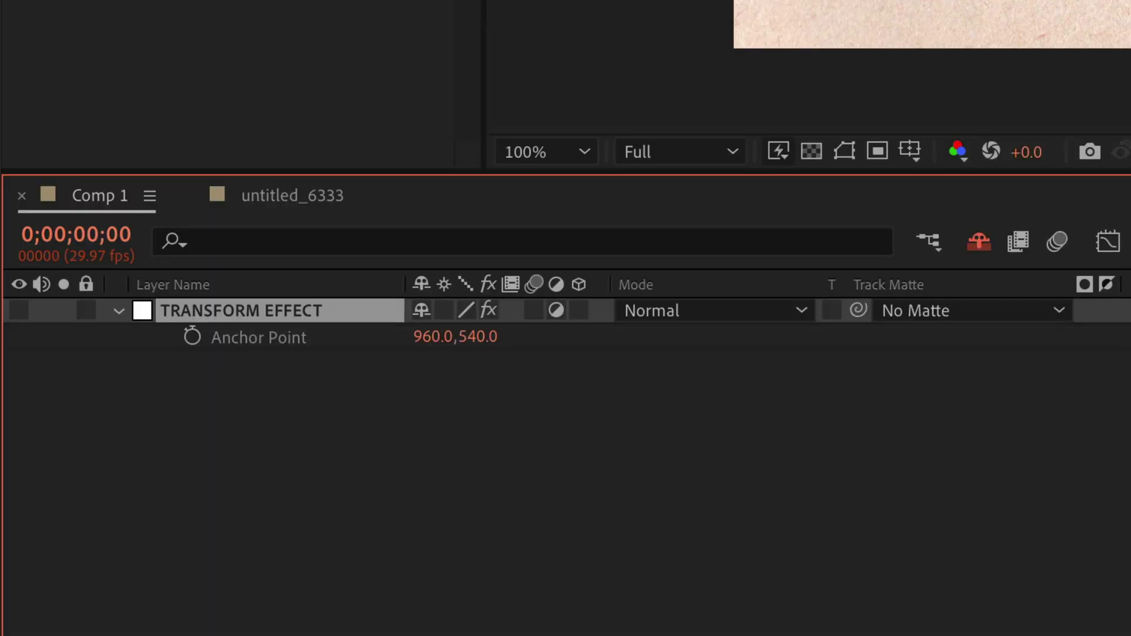
Show the layer's Scale and Position, expand the Transform effect, then switch to the Transform Effect comp.
key("shift+s")
key("shift+p")
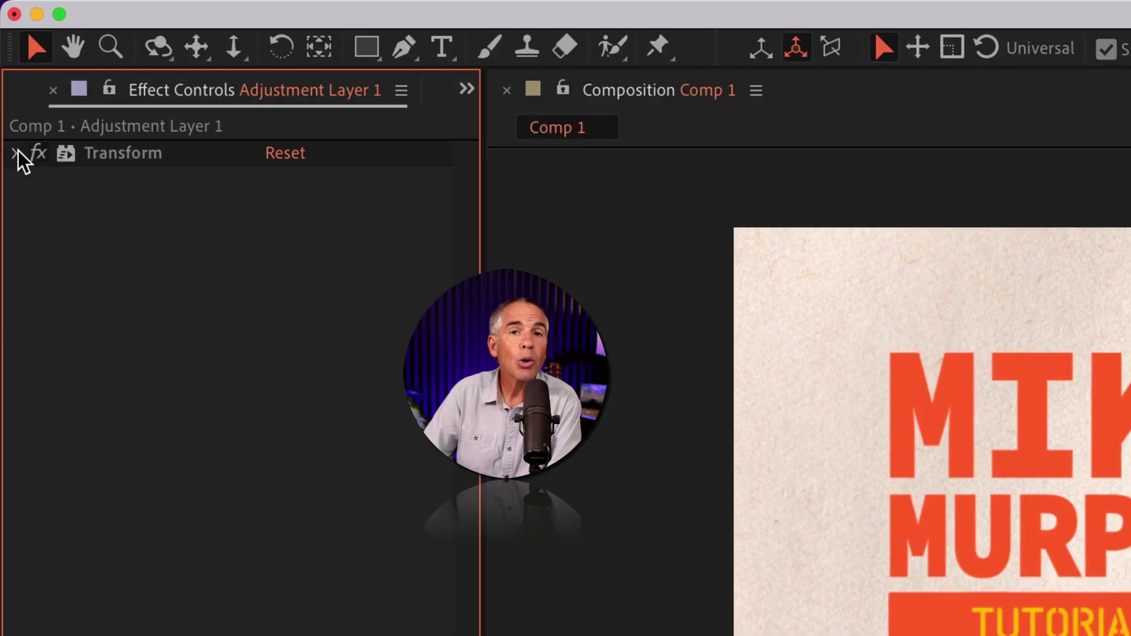
left_click(17, 154)
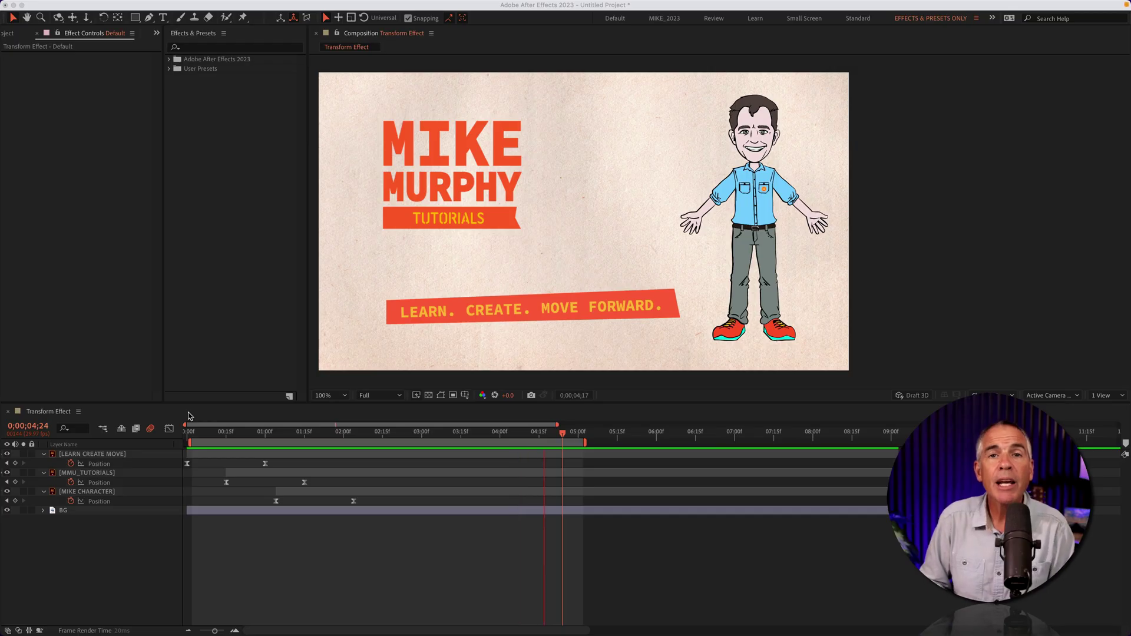
left_click(190, 430)
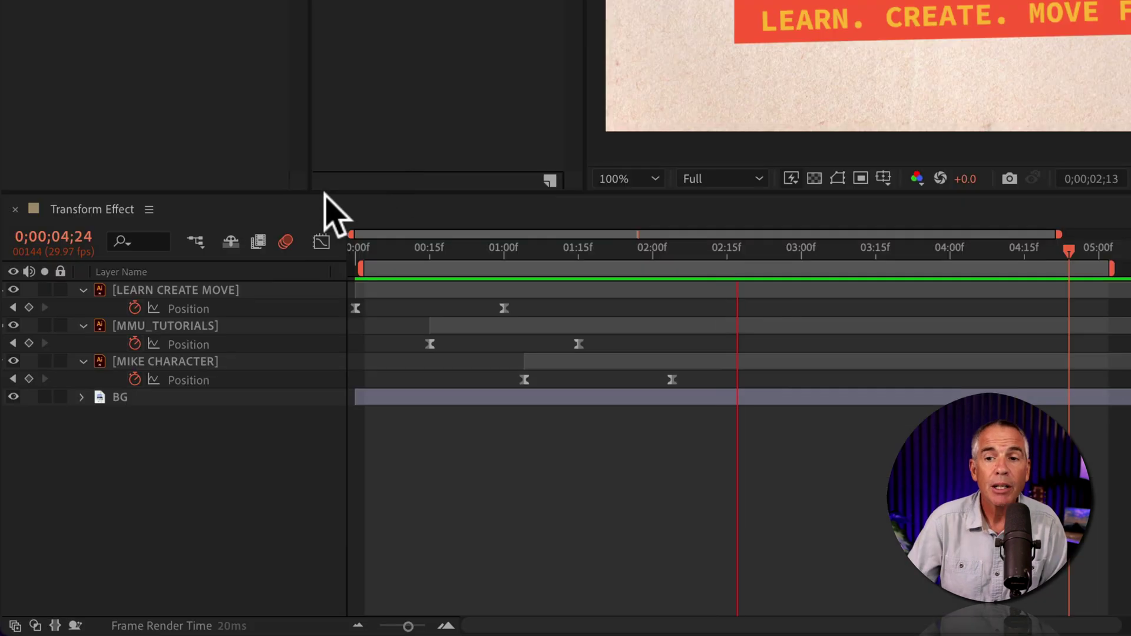
Add a new adjustment layer, Adjustment Layer 2, to the Transform Effect composition.
right_click(207, 446)
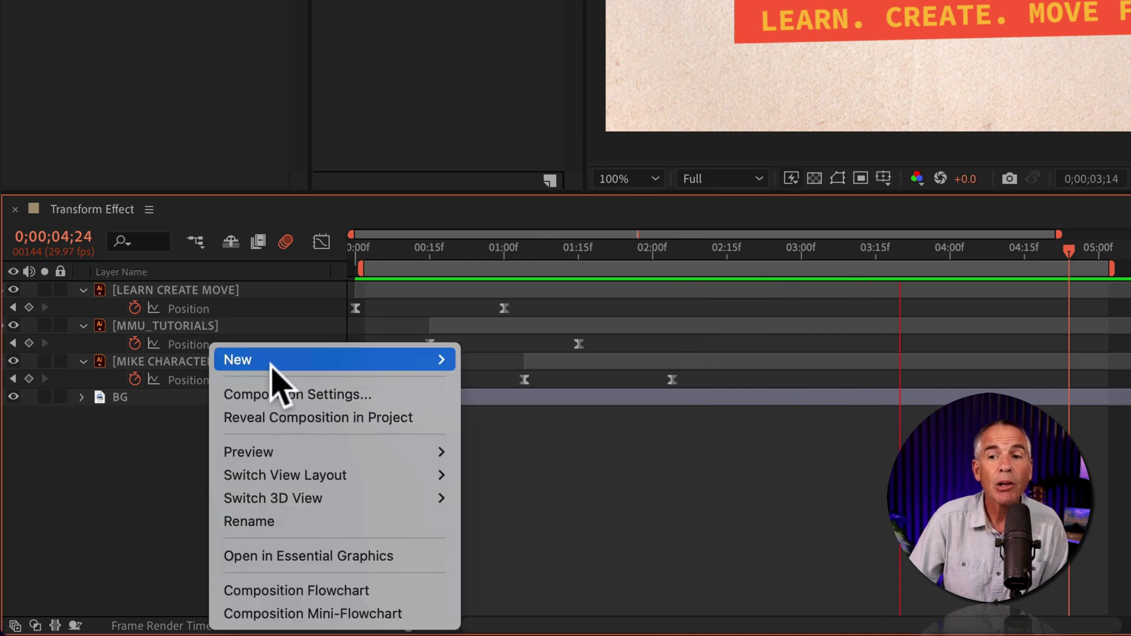
mouse_move(272, 365)
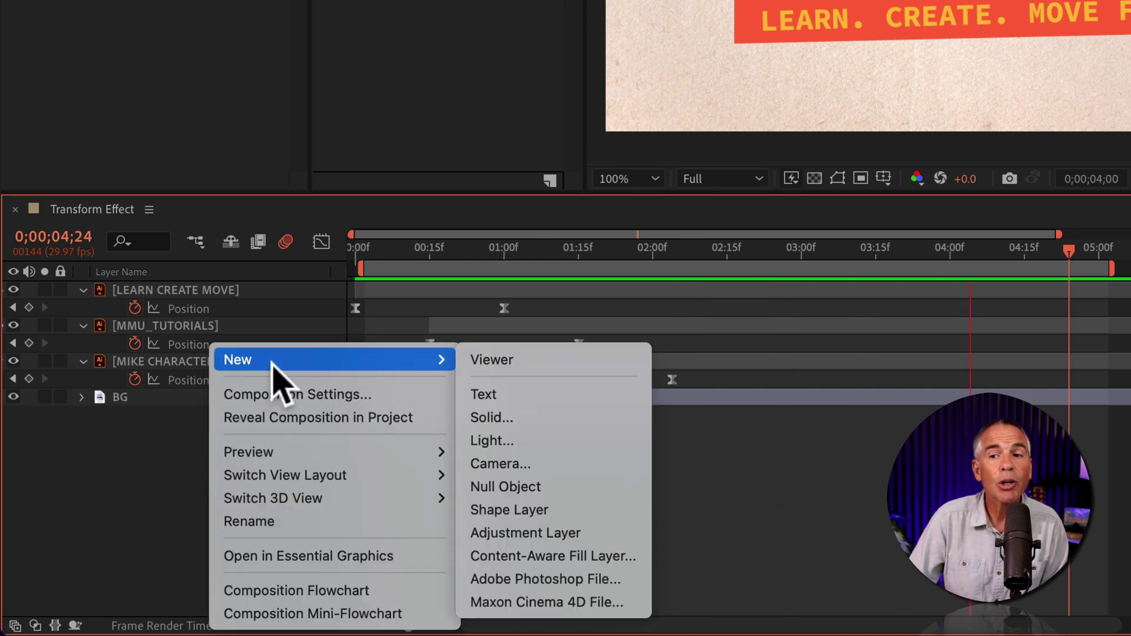
left_click(636, 532)
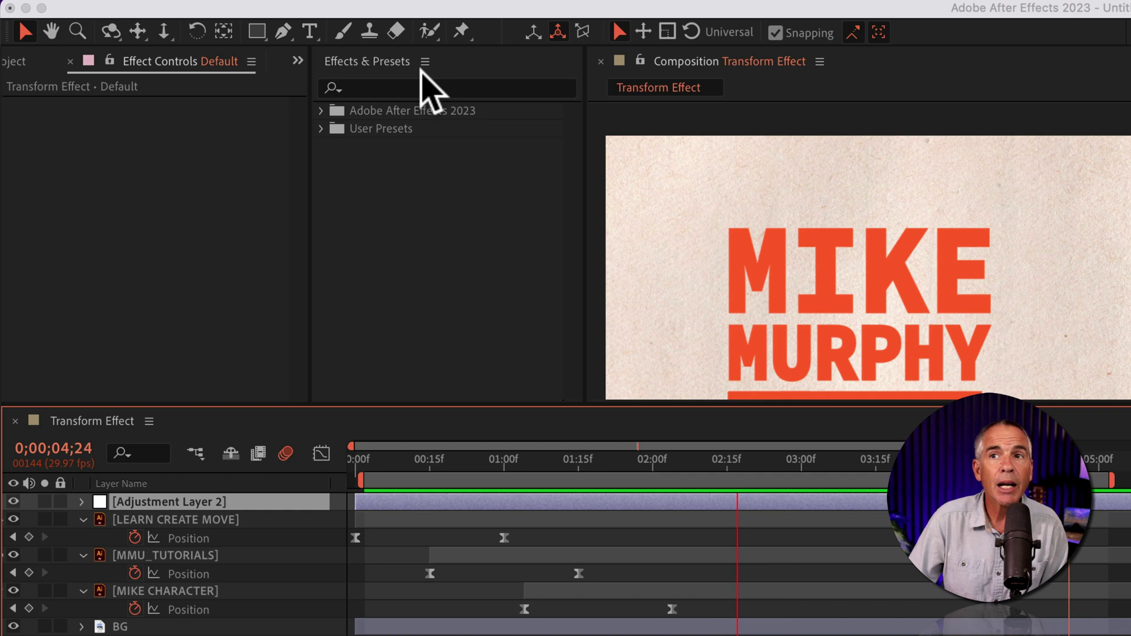
Show the Effects & Presets panel from the Window menu.
left_click(451, 143)
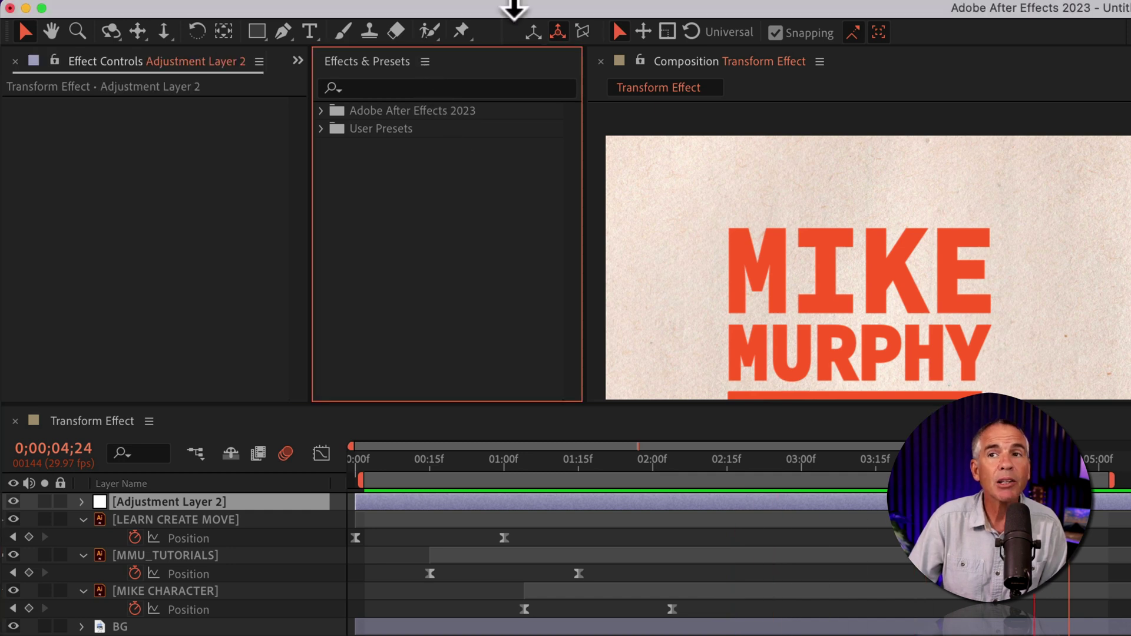
mouse_move(535, 8)
left_click(634, 10)
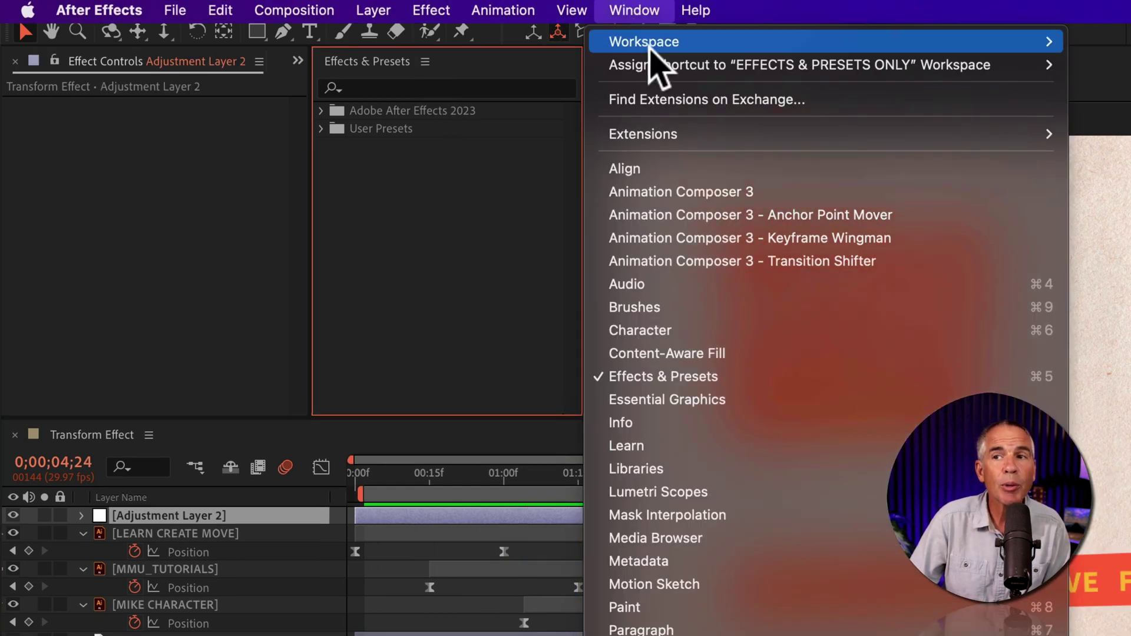
left_click(793, 377)
Search the effects library for 'trans' and select the Transform effect.
left_click(391, 87)
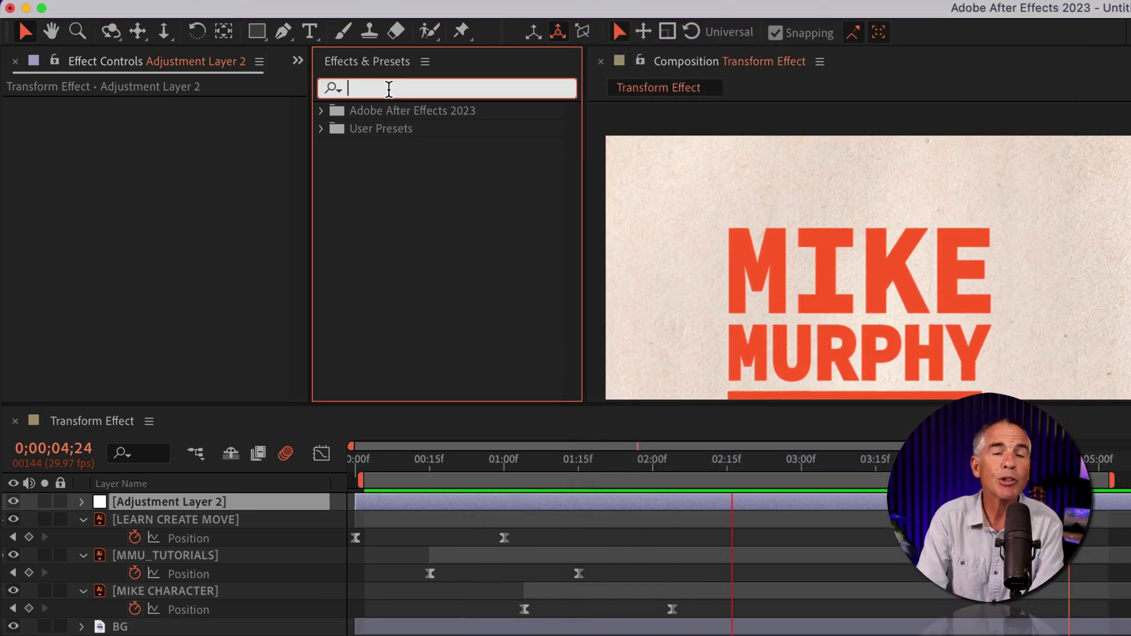
type("trans")
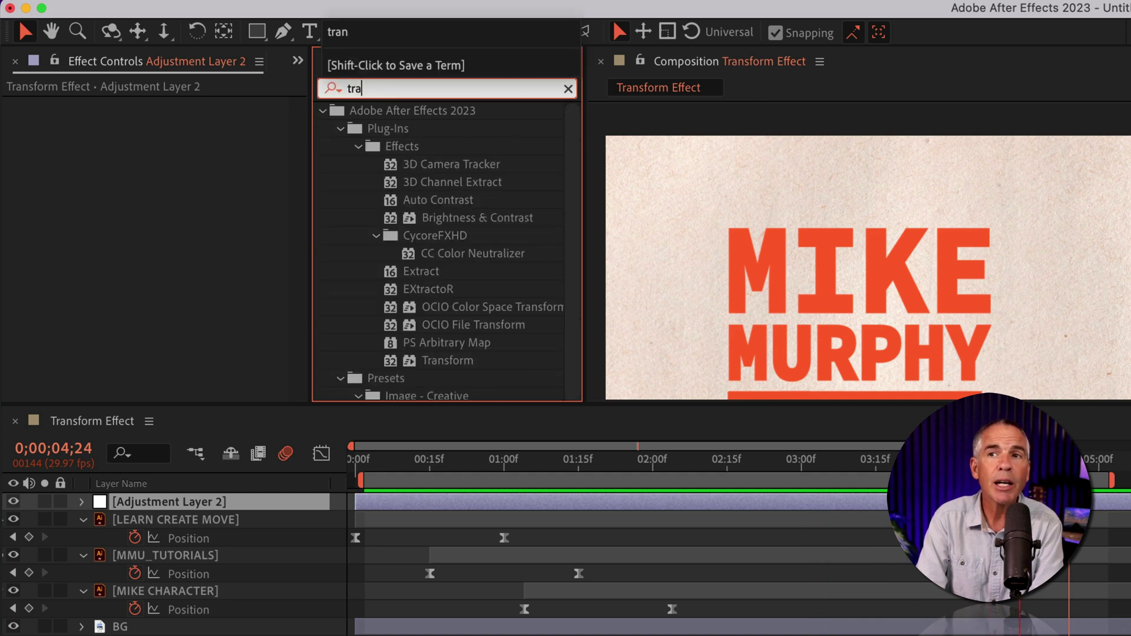
left_click(439, 195)
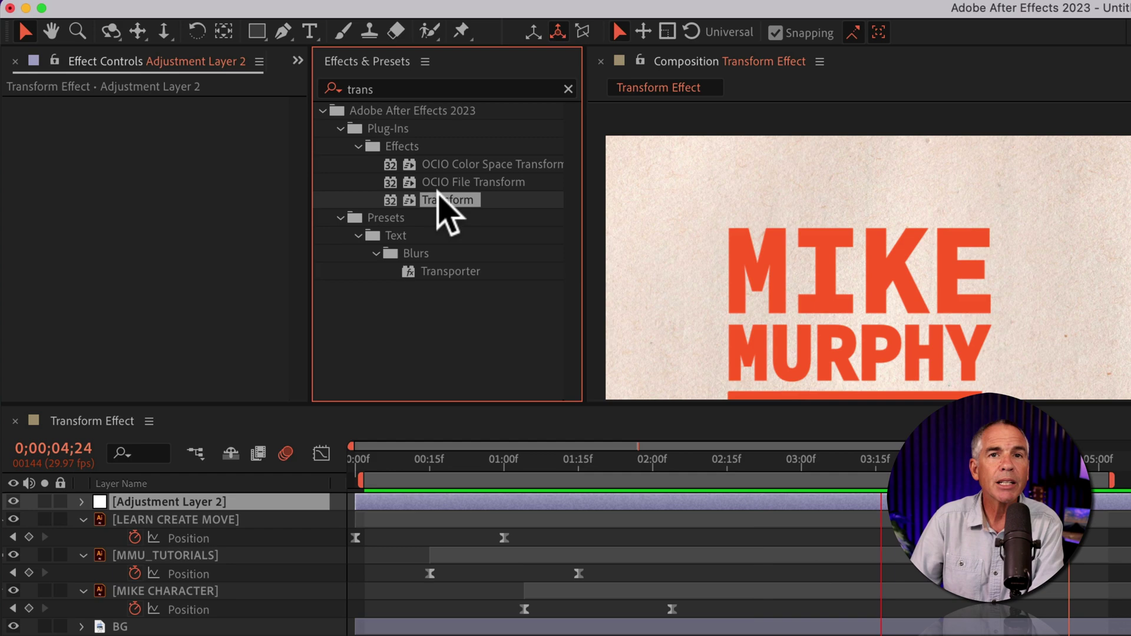
Apply Transform to Adjustment Layer 2 and test it by scrubbing its Scale value.
left_click_drag(438, 191, 193, 496)
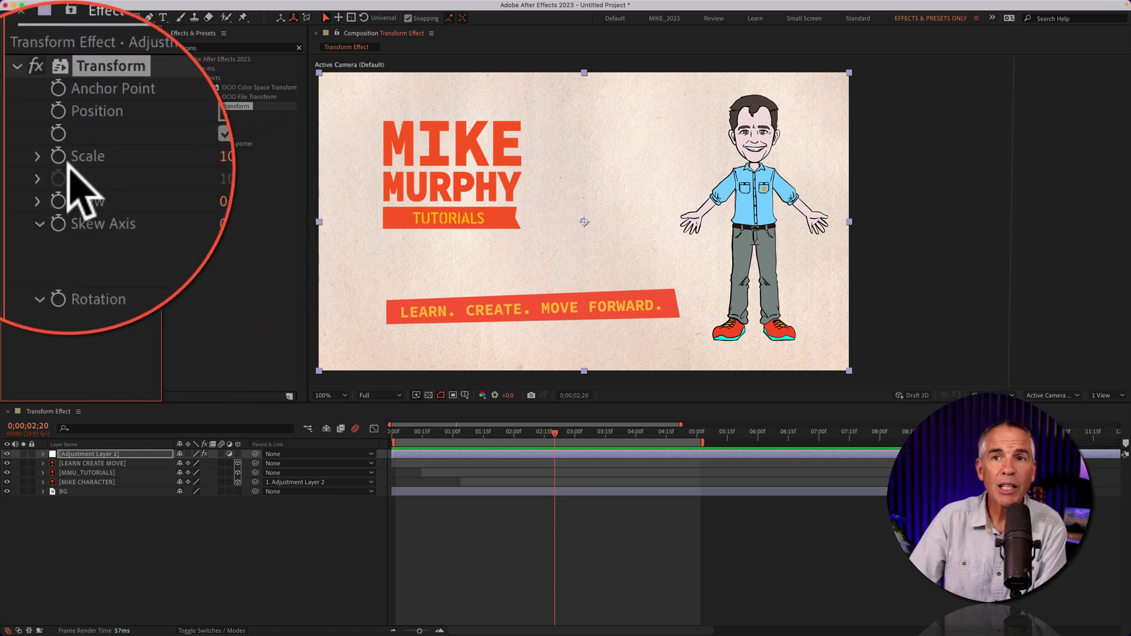
left_click_drag(180, 172, 106, 95)
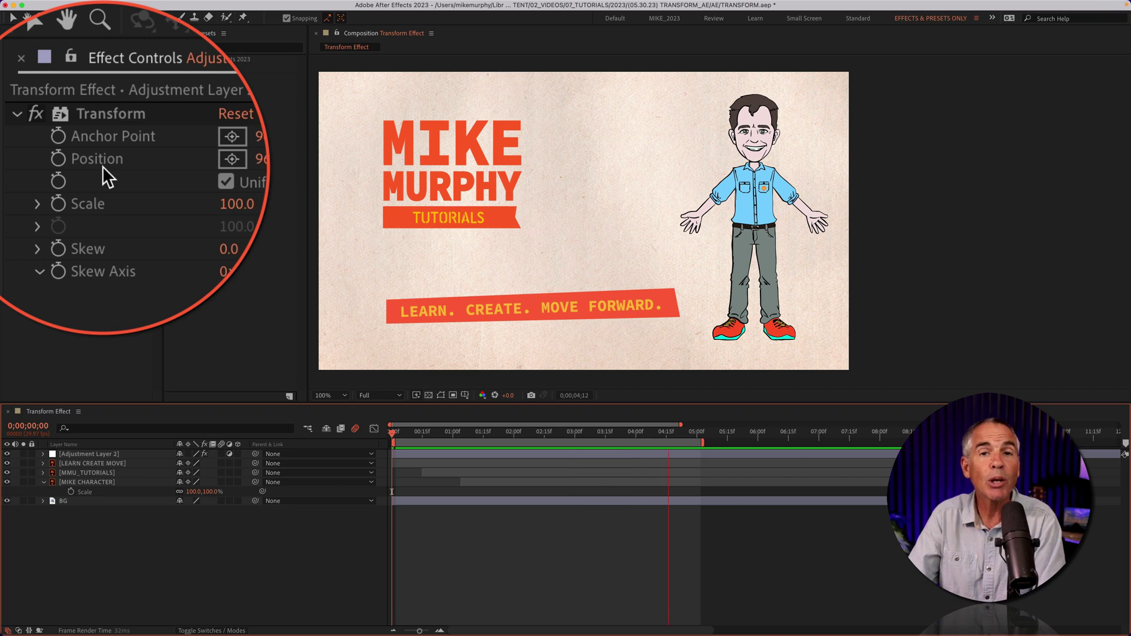
Add a wiggle expression with frequency 1 and amplitude 5 to the Transform effect's Position.
key("alt")
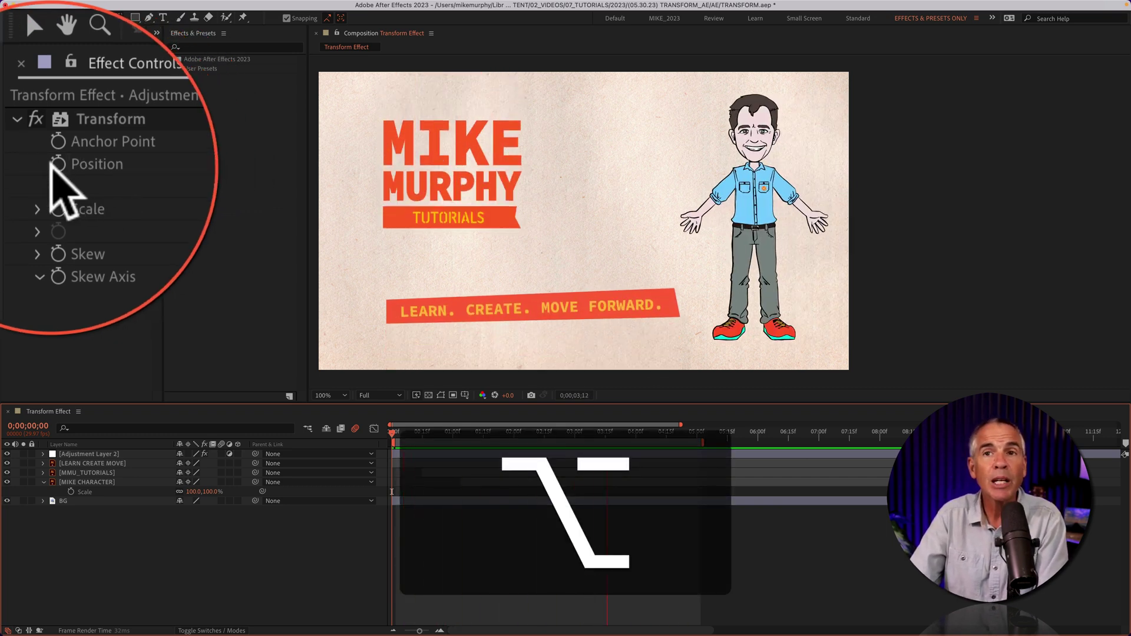
left_click(21, 77, "alt")
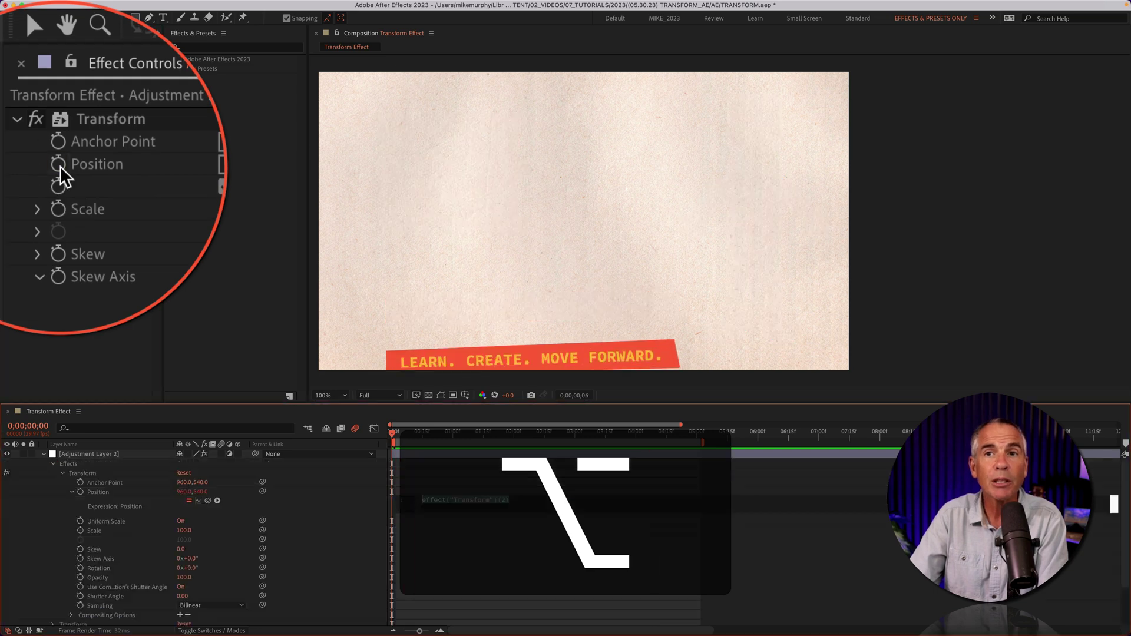
type("wi")
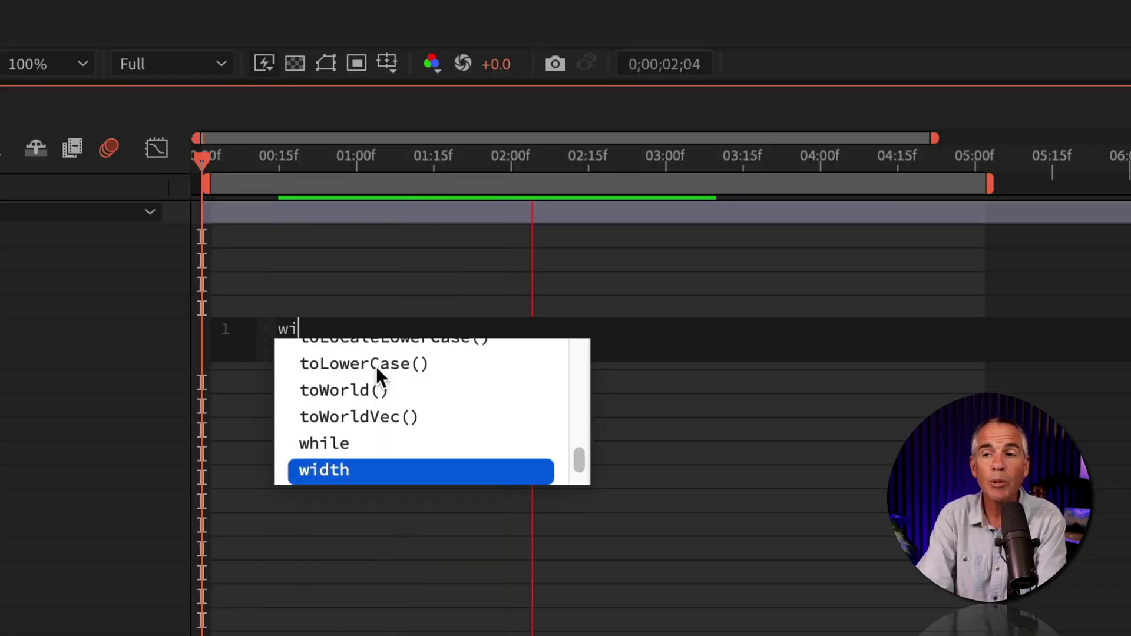
type("ggle")
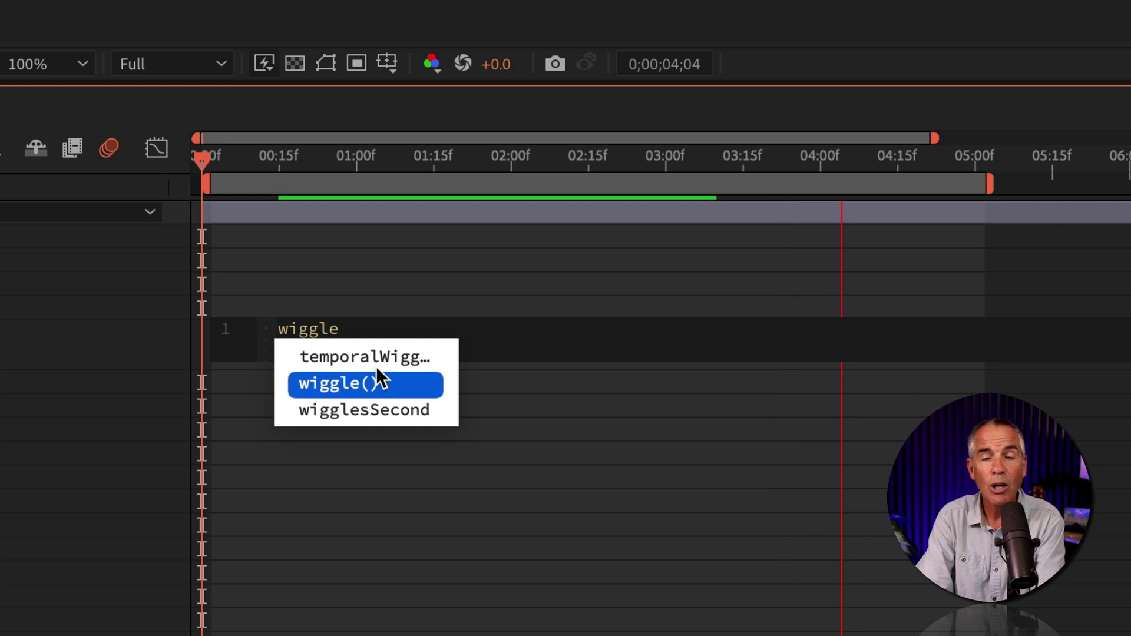
key("Return")
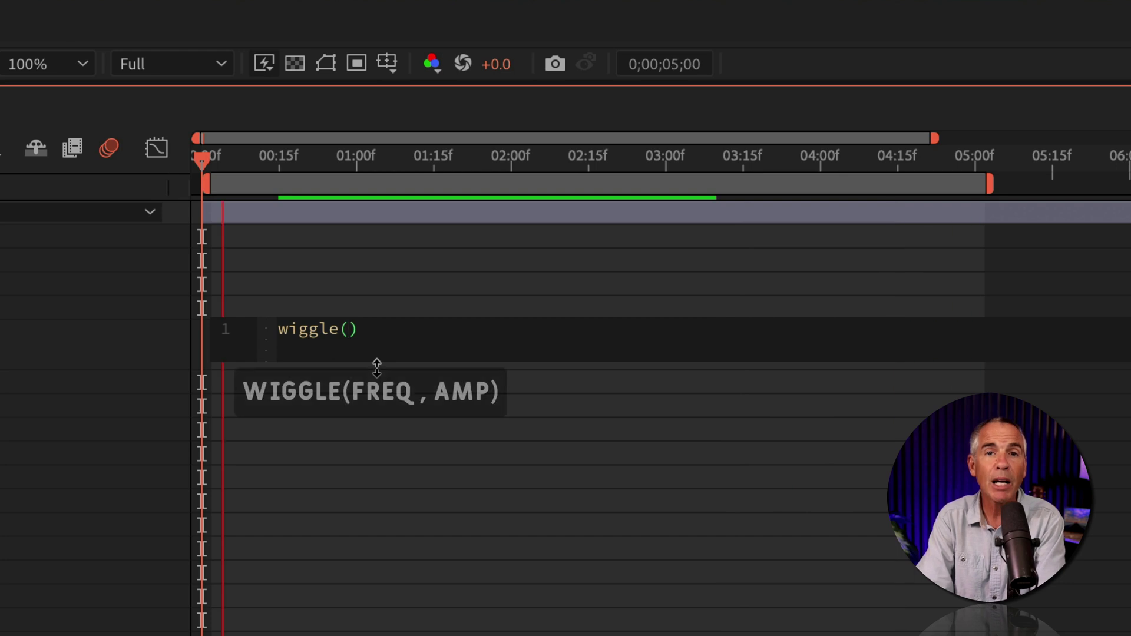
type("1")
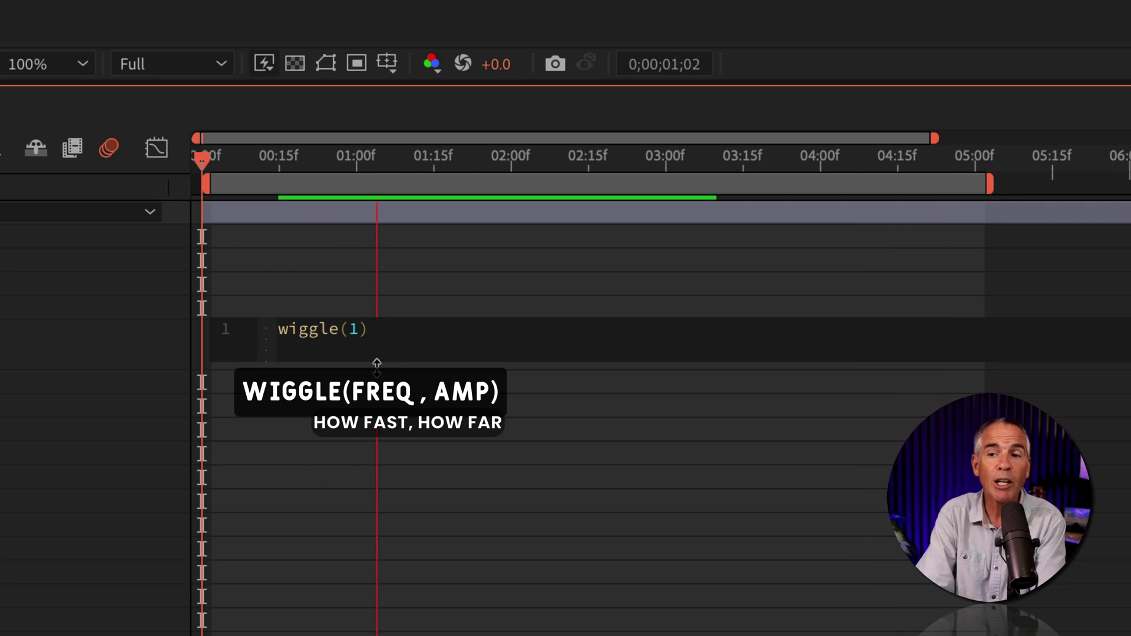
type(",5")
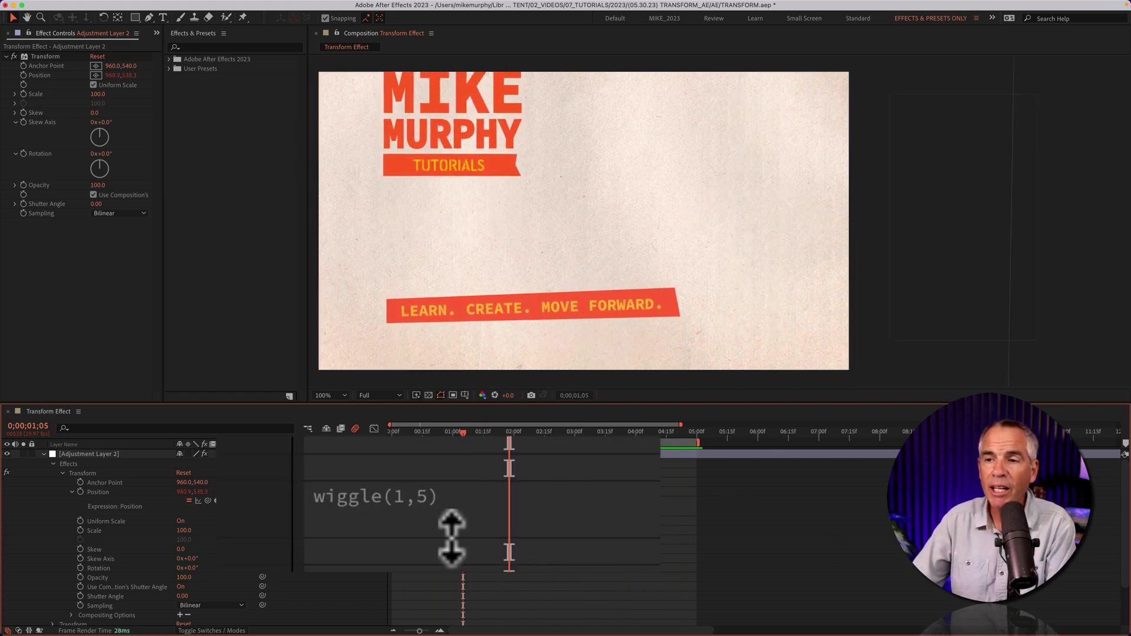
Change the Position expression to wiggle(1,15) and play a preview of the shaking composition.
left_click(424, 501)
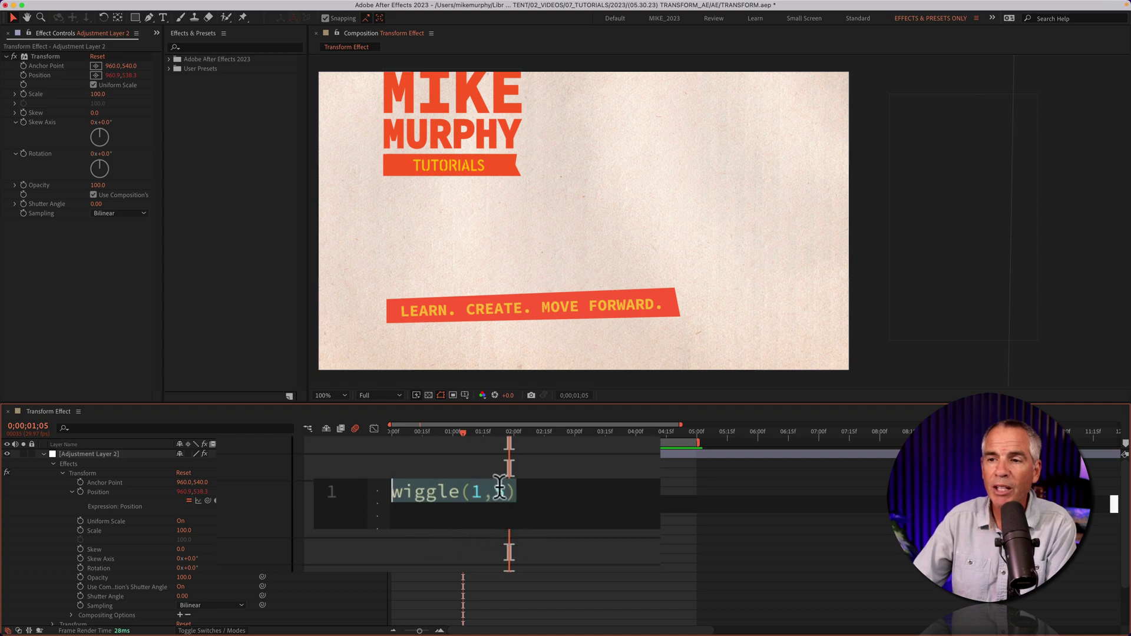
left_click(668, 524)
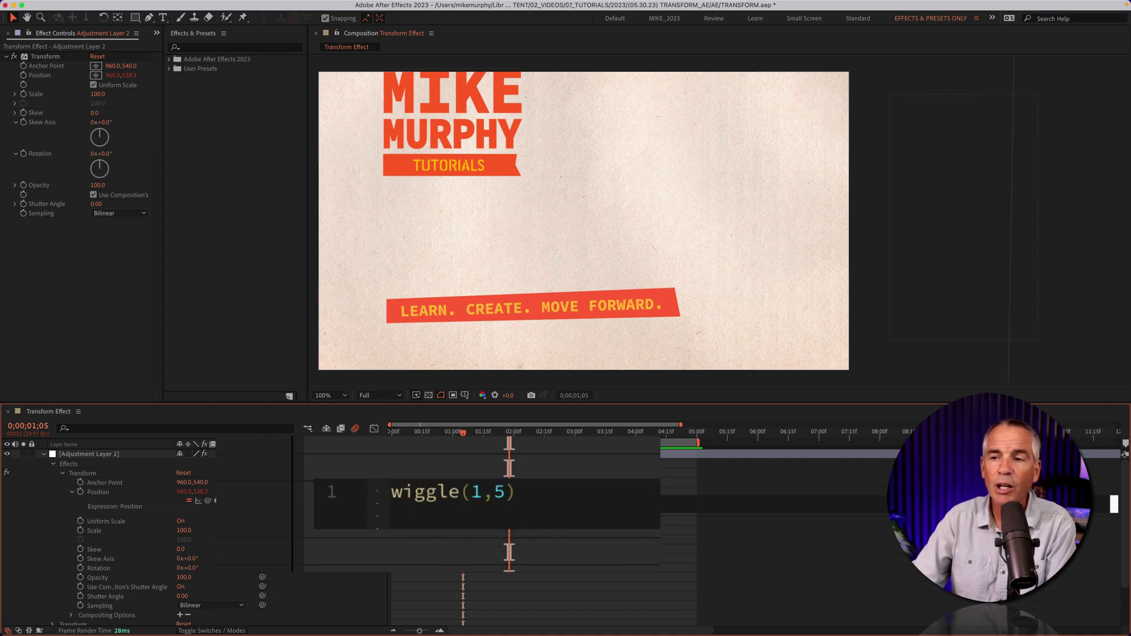
type("1")
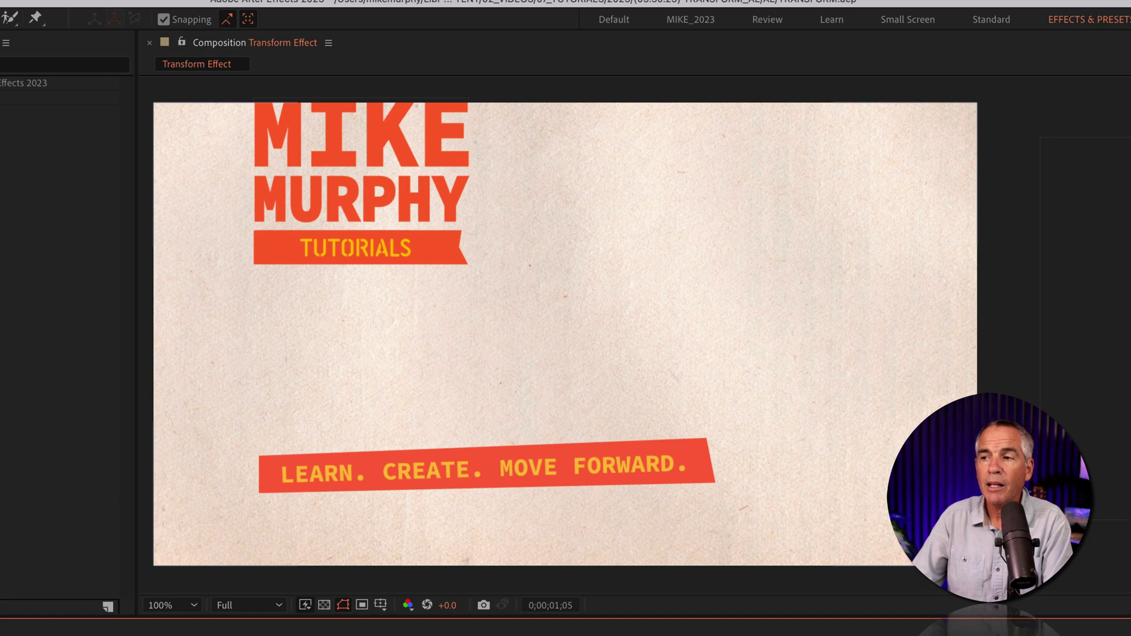
key("space")
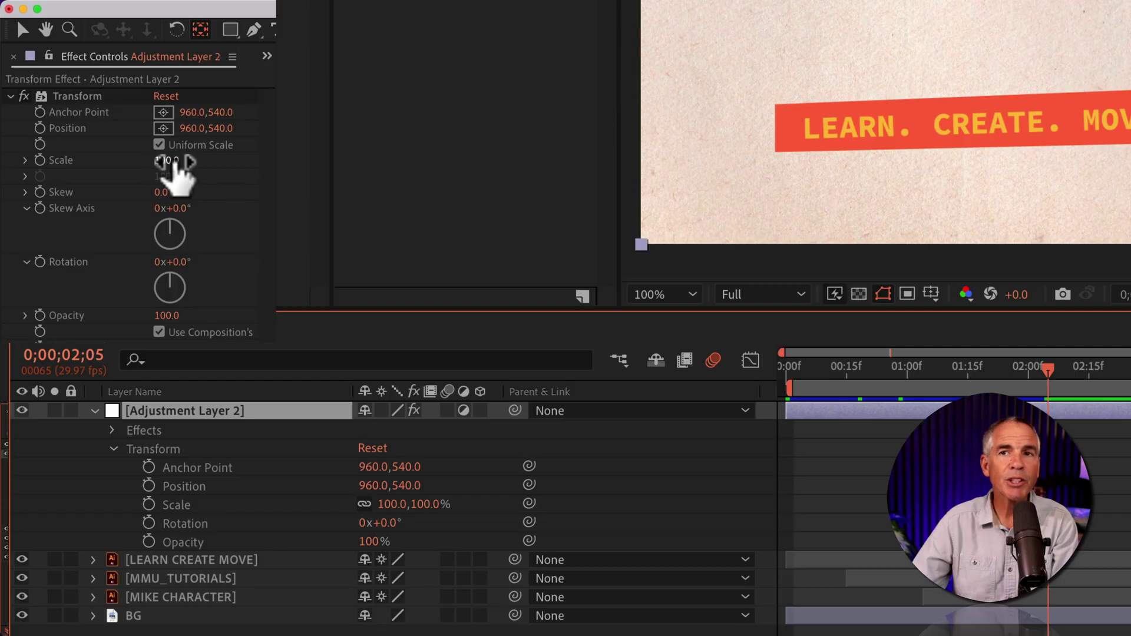
Scrub the Transform effect's Scale down to 73.0, then collapse Adjustment Layer 2.
left_click_drag(173, 160, 146, 144)
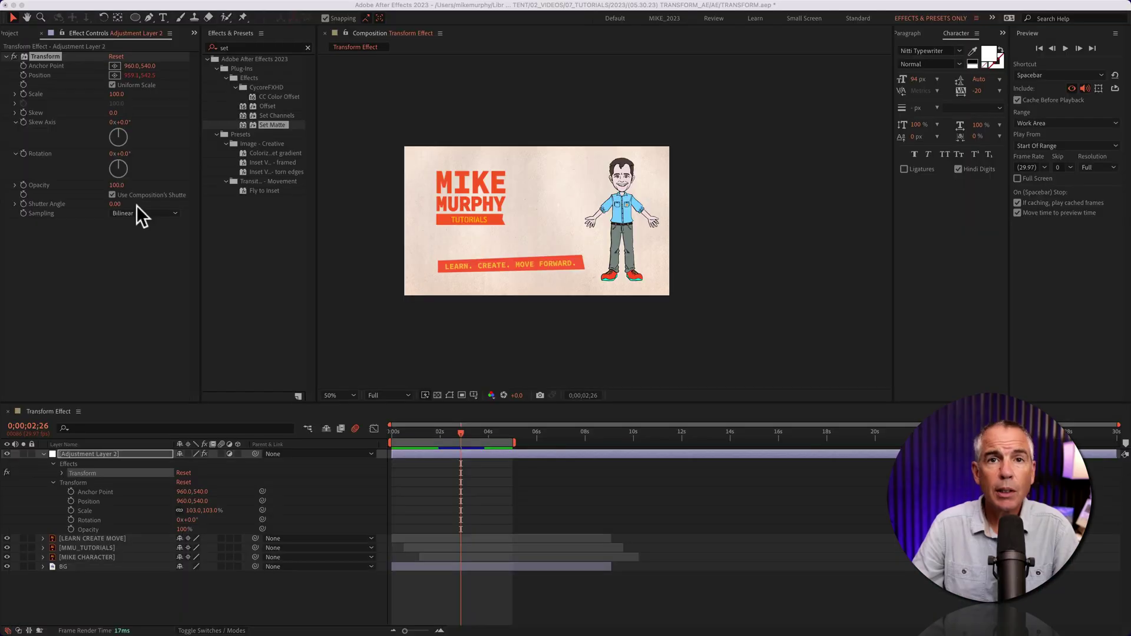
left_click(116, 94)
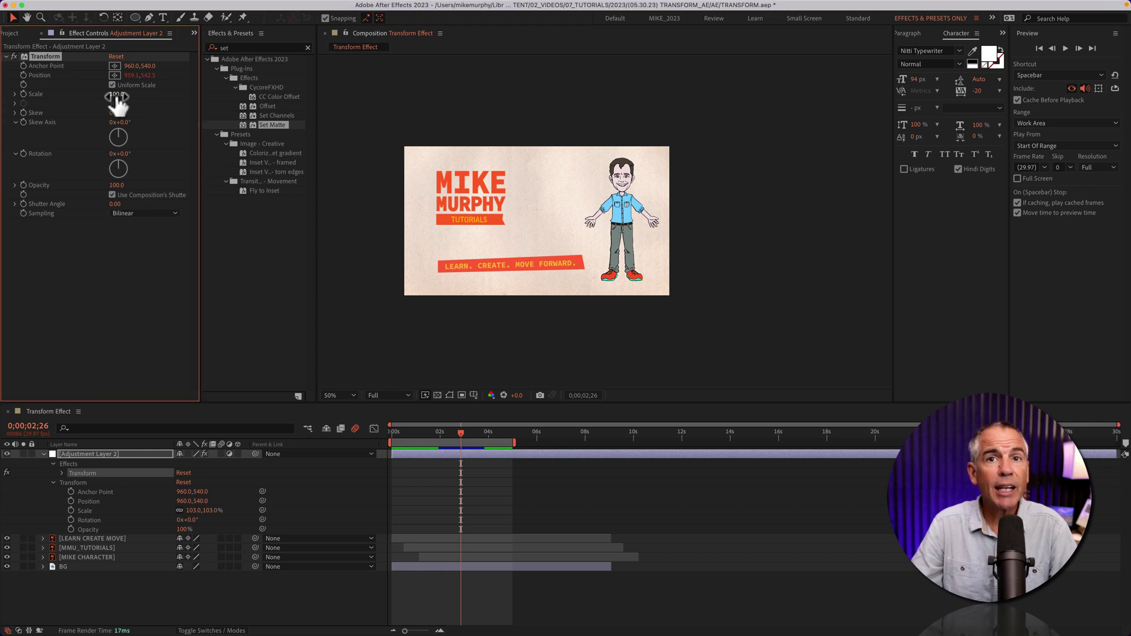
left_click_drag(116, 94, 100, 95)
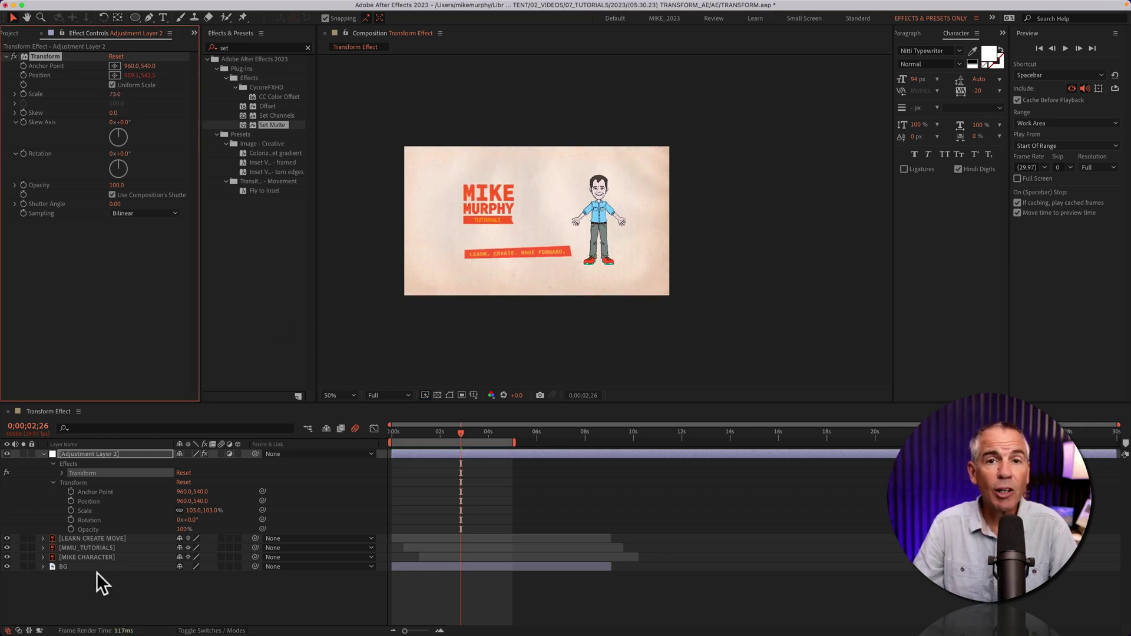
left_click(43, 453)
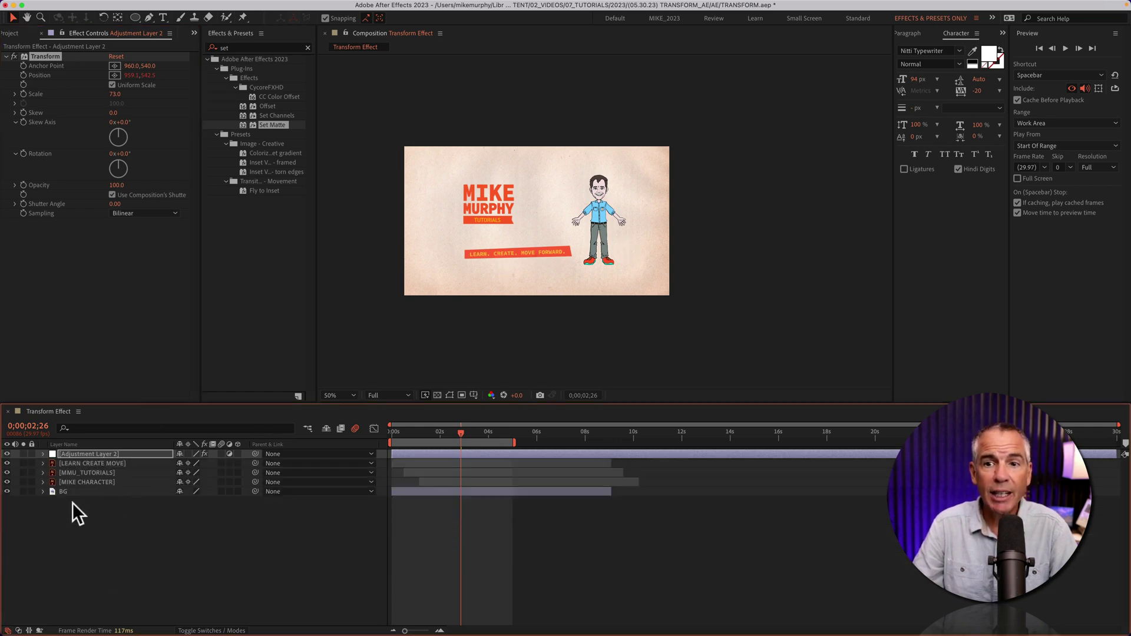
left_click(84, 482)
key("s")
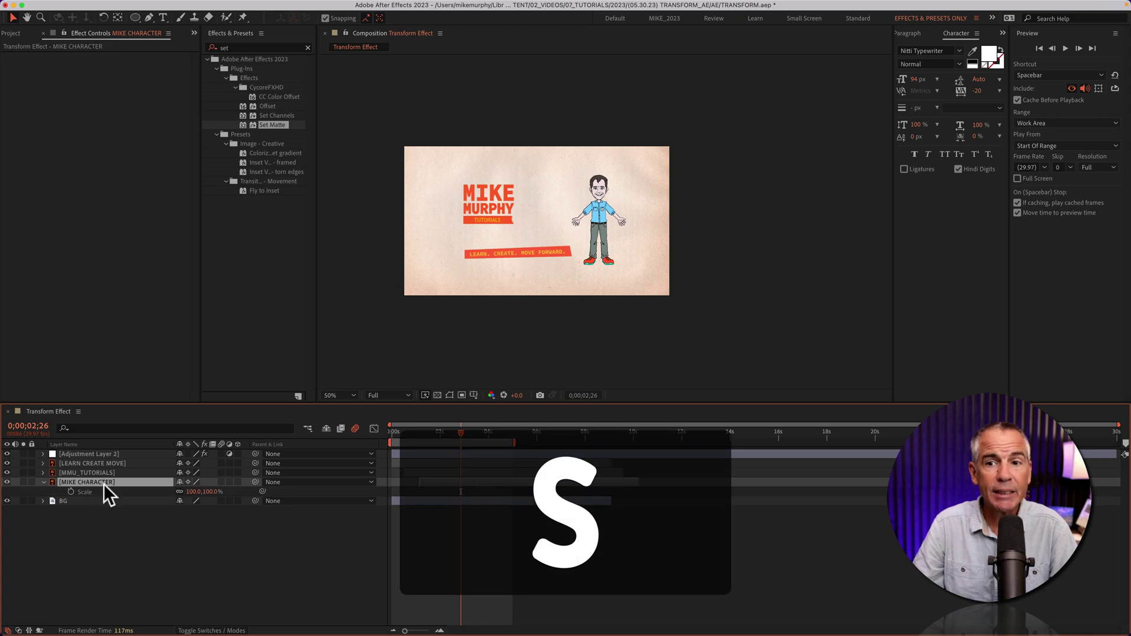
mouse_move(192, 491)
left_mouse_down()
mouse_move(209, 486)
mouse_move(191, 490)
left_mouse_up()
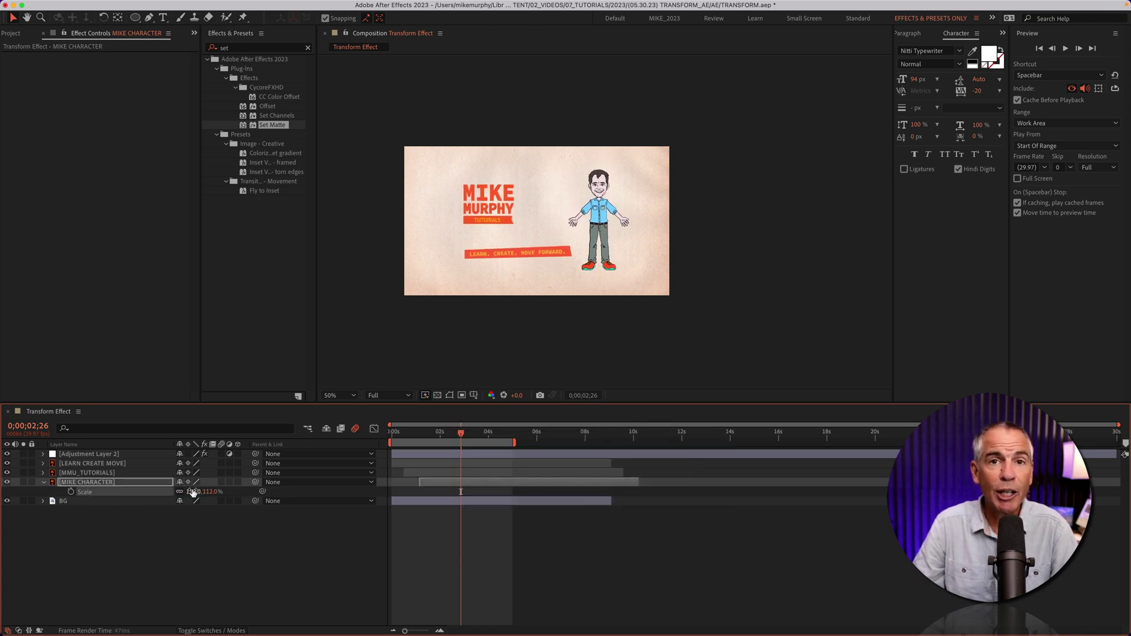
left_click_drag(193, 492, 187, 492)
left_click(88, 454)
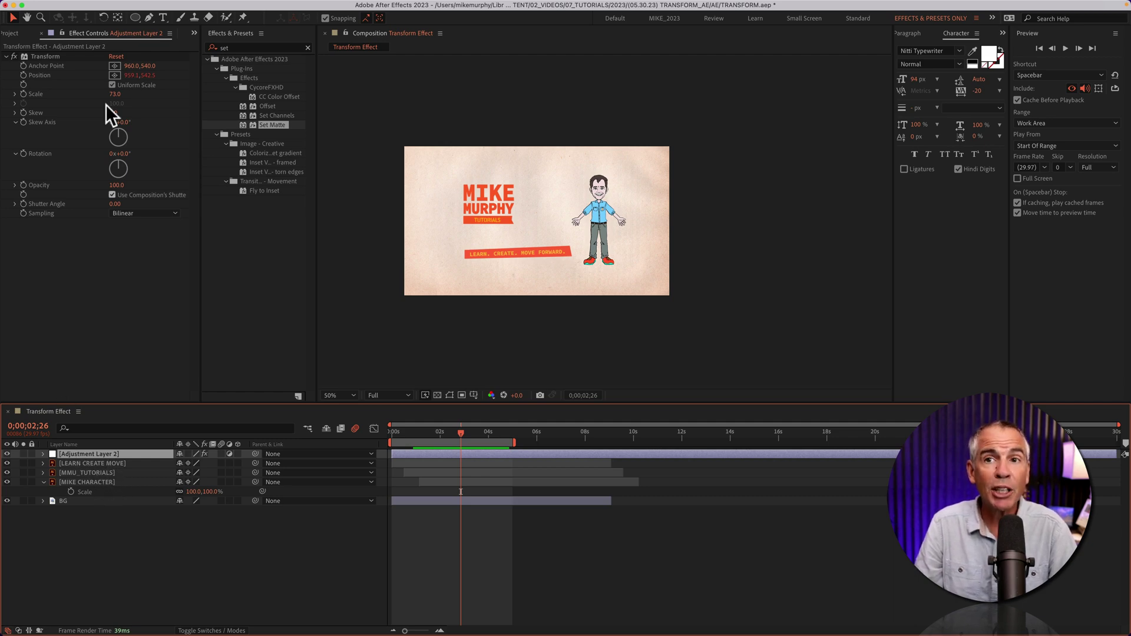
left_click(7, 454)
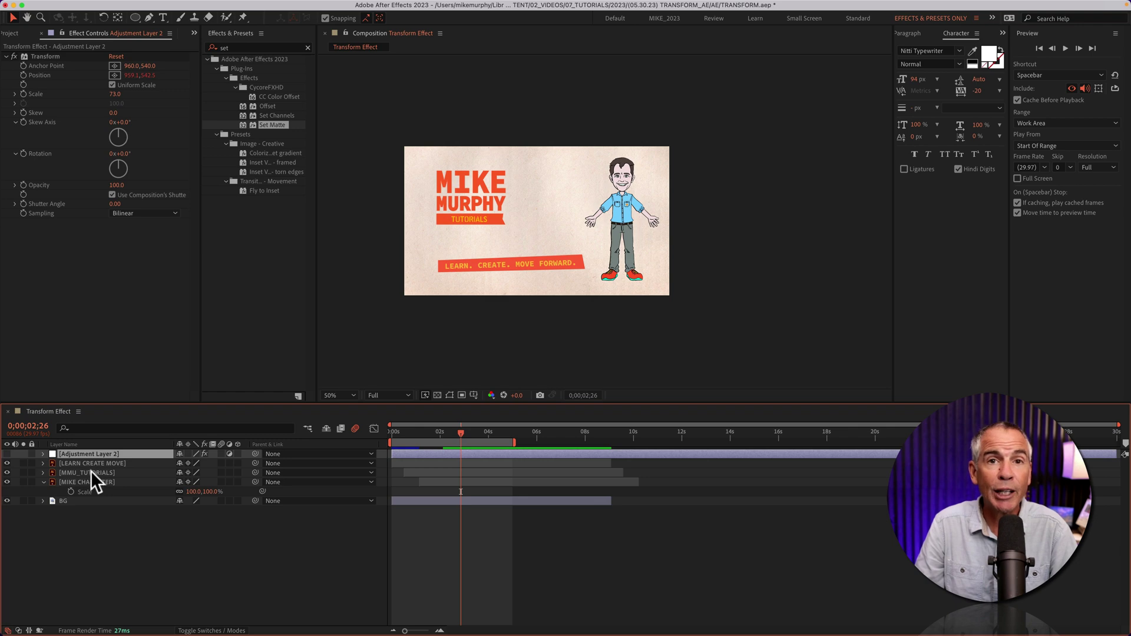
left_click(7, 454)
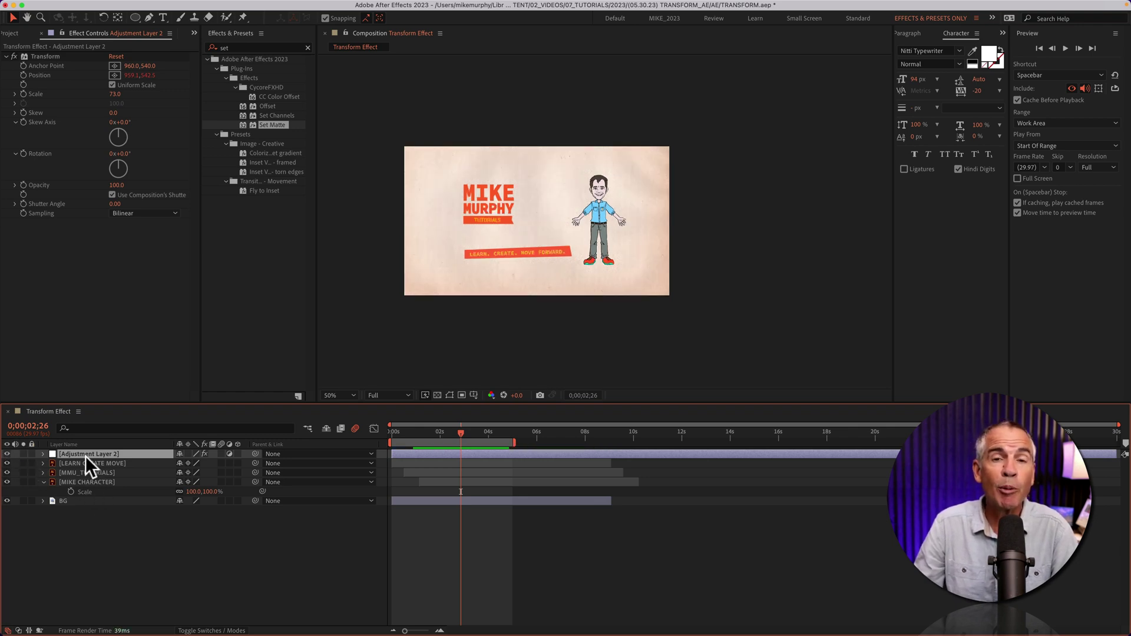